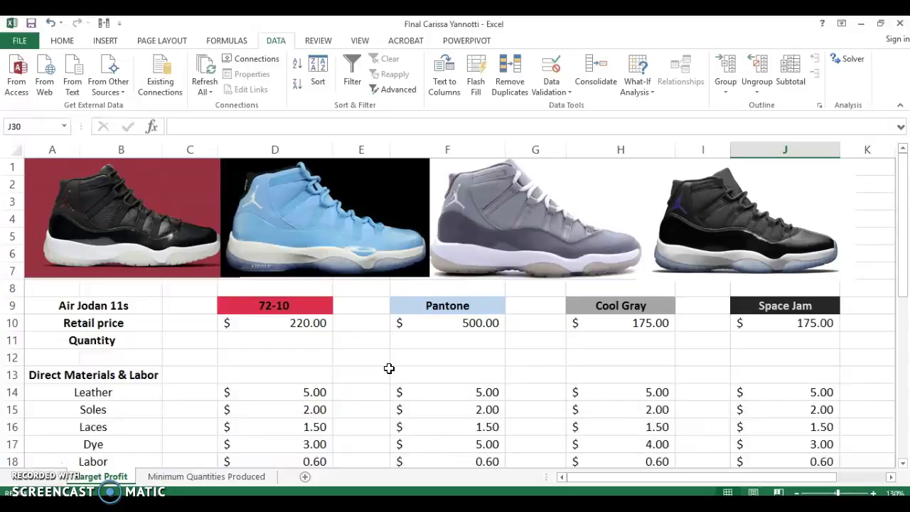
- Switch to Chrome, check the Air Jordan 11 Retro "Space Jam" release details and original price, and return to the Excel workbook
mouse_move(311, 504)
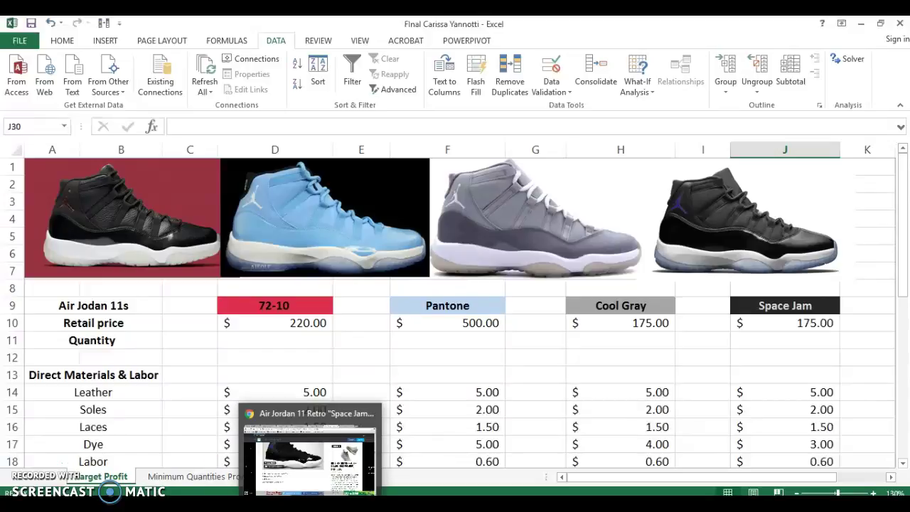
click(309, 456)
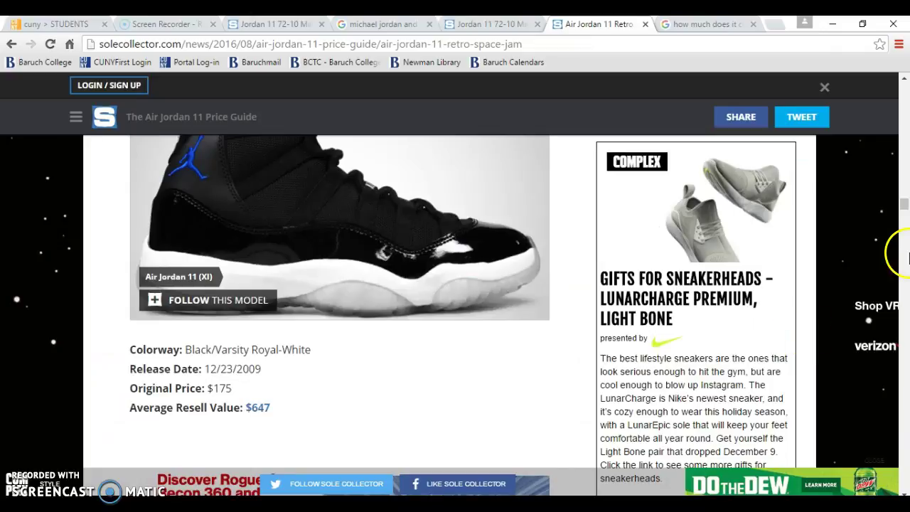
mouse_move(904, 202)
mouse_down()
mouse_move(905, 183)
mouse_move(905, 204)
mouse_up()
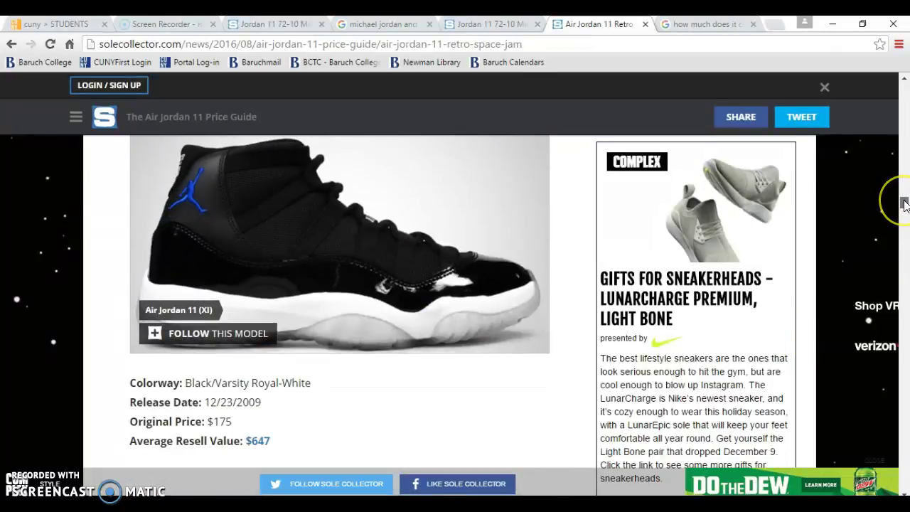
scroll(905, 204, up, 1)
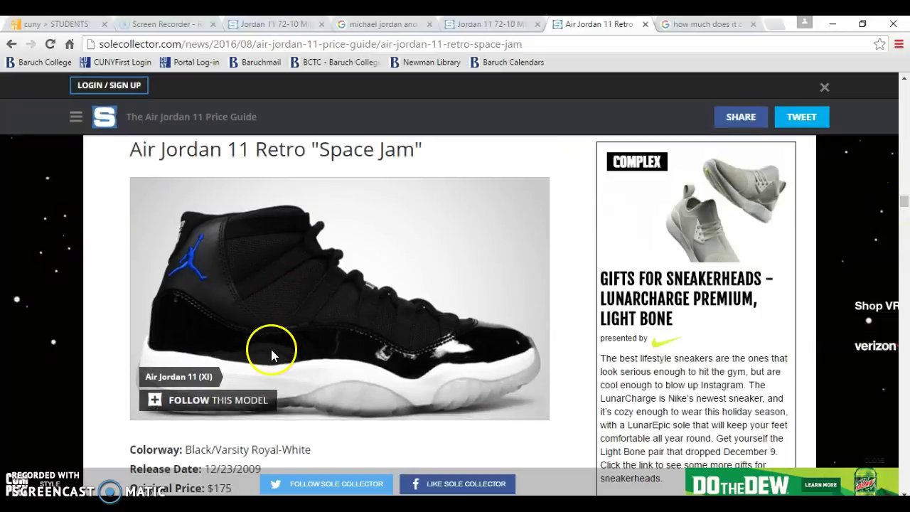
drag(905, 203, 906, 212)
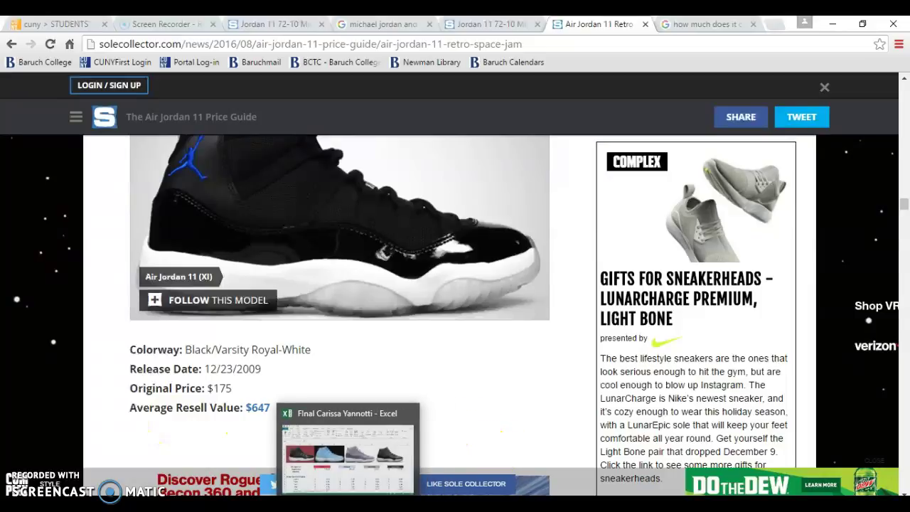
click(366, 455)
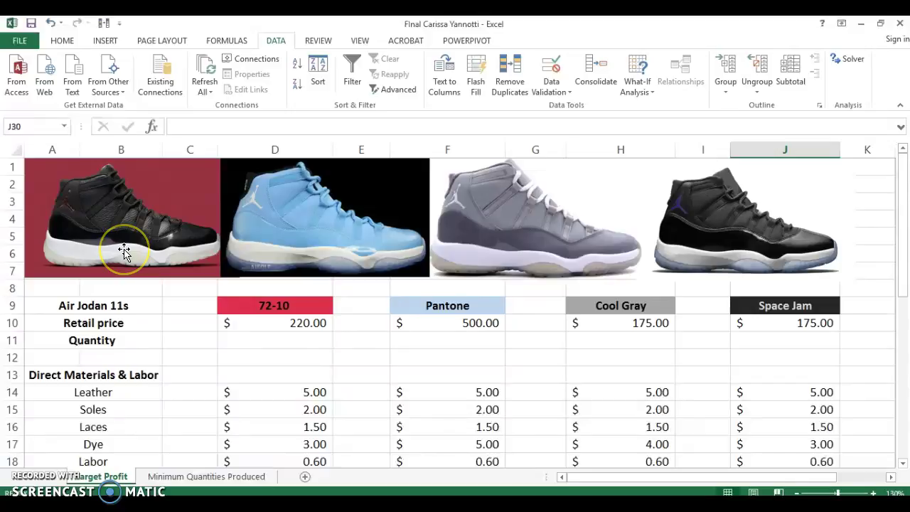
- Look up the Solver Add-in among the add-ins in the Excel options, and leave the options without changes
click(307, 326)
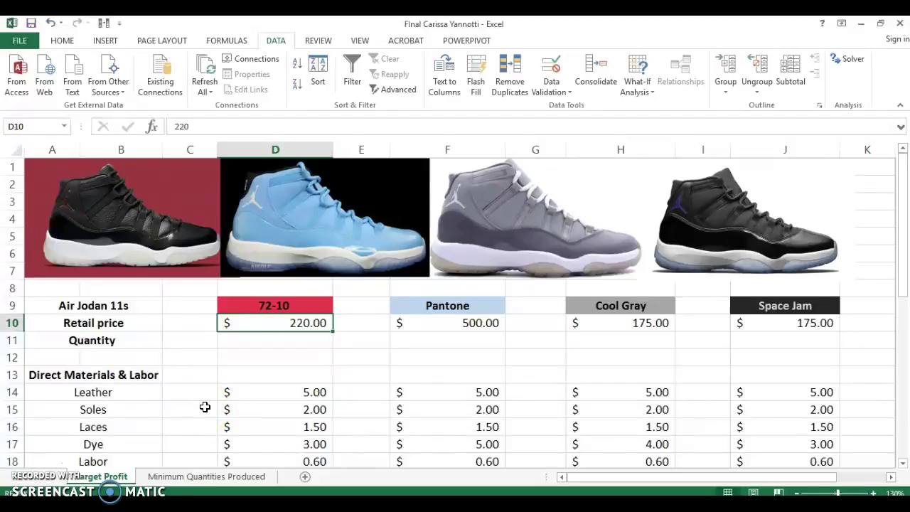
right_click(886, 91)
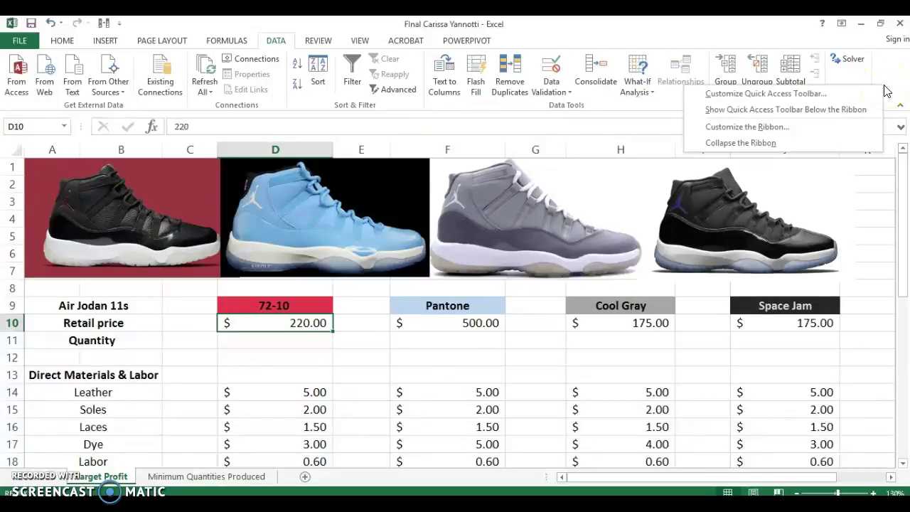
click(810, 93)
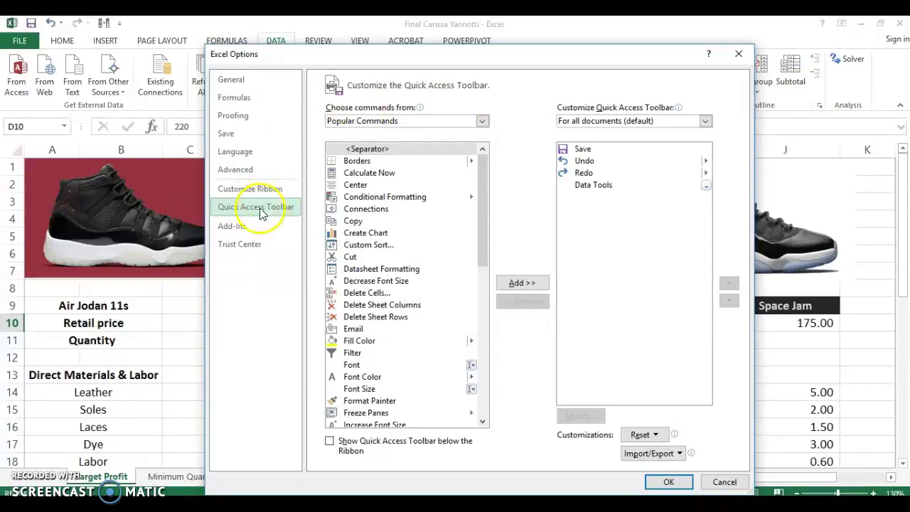
click(241, 225)
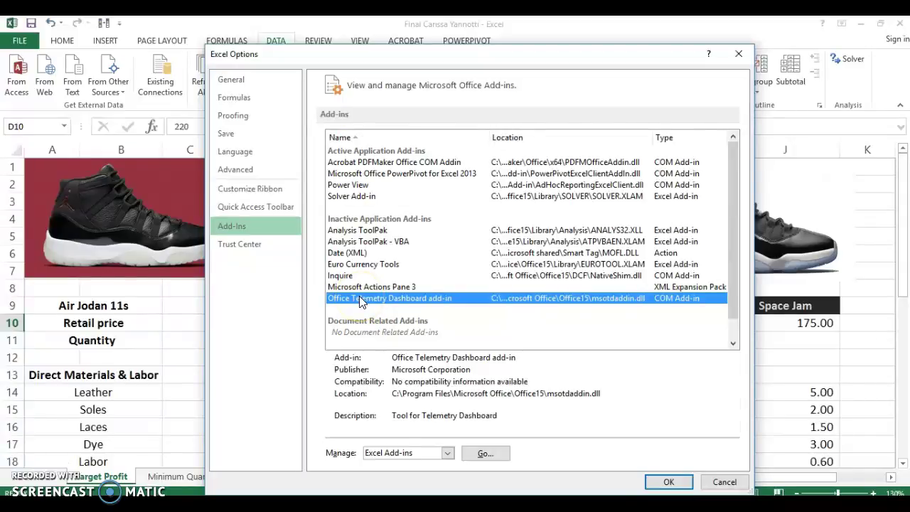
click(495, 455)
click(733, 483)
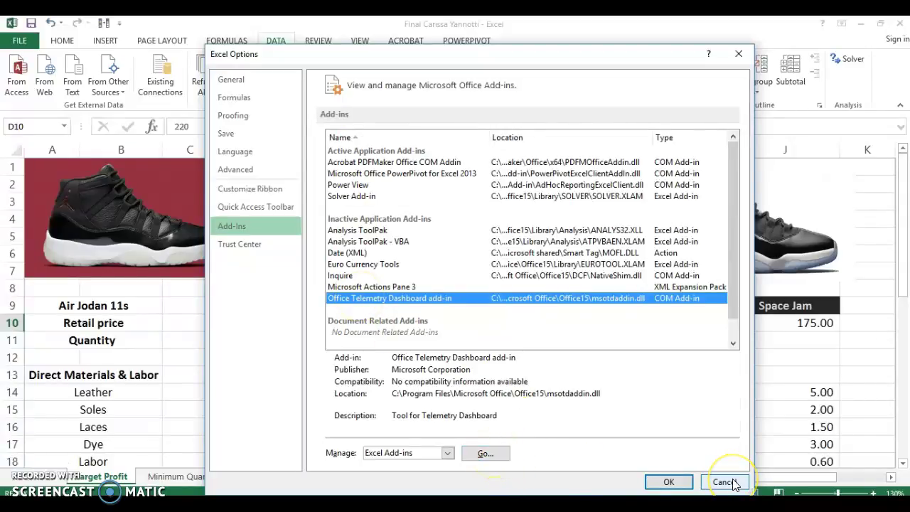
click(732, 483)
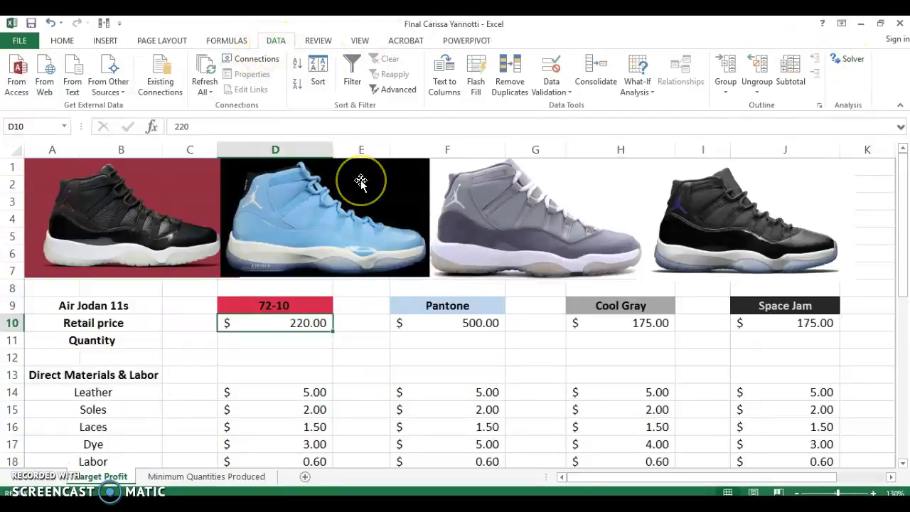
- Collapse the ribbon to make more rows of the Target Profit sheet visible
drag(908, 168, 907, 245)
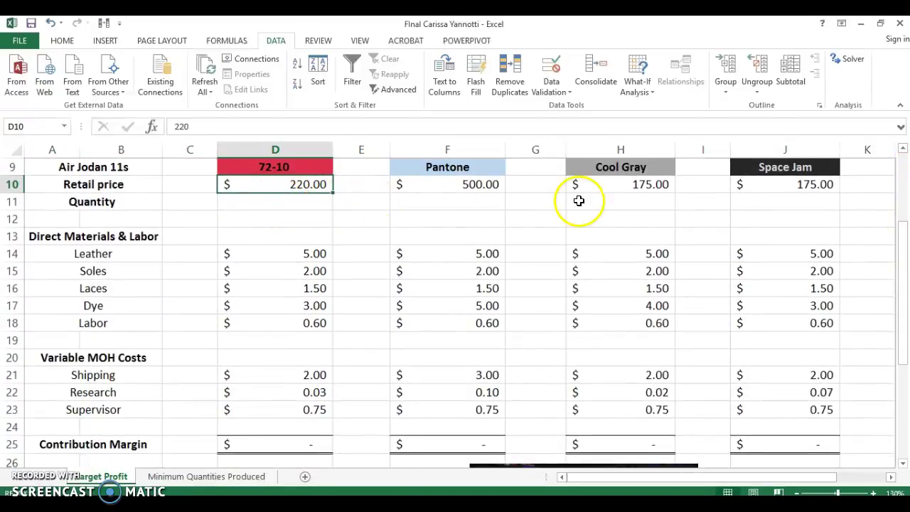
click(899, 105)
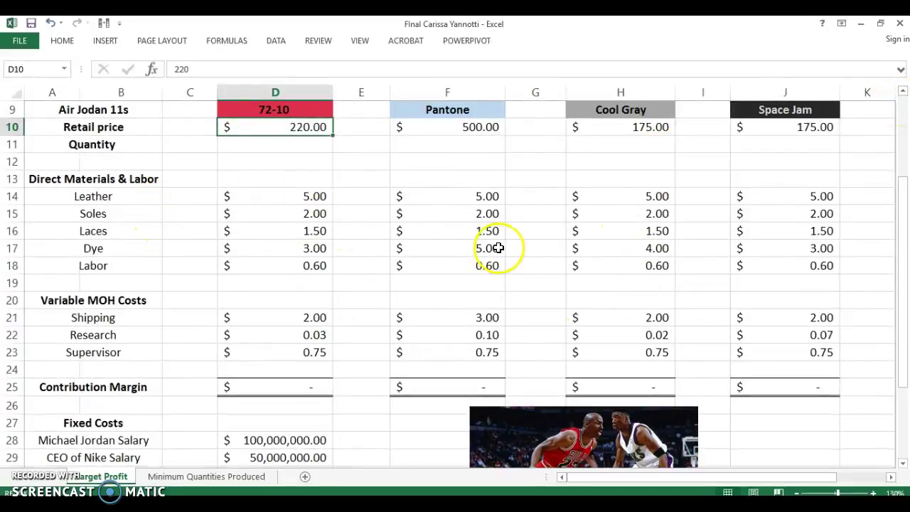
drag(898, 250, 908, 166)
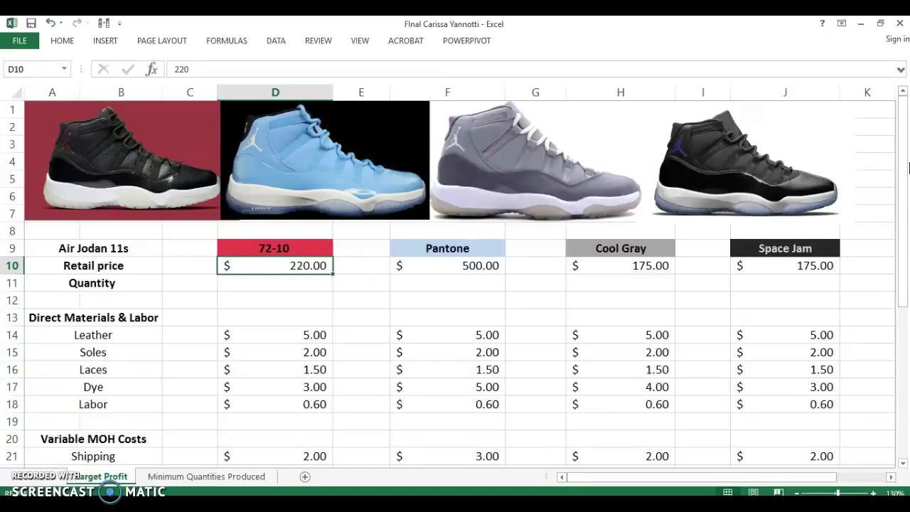
click(905, 163)
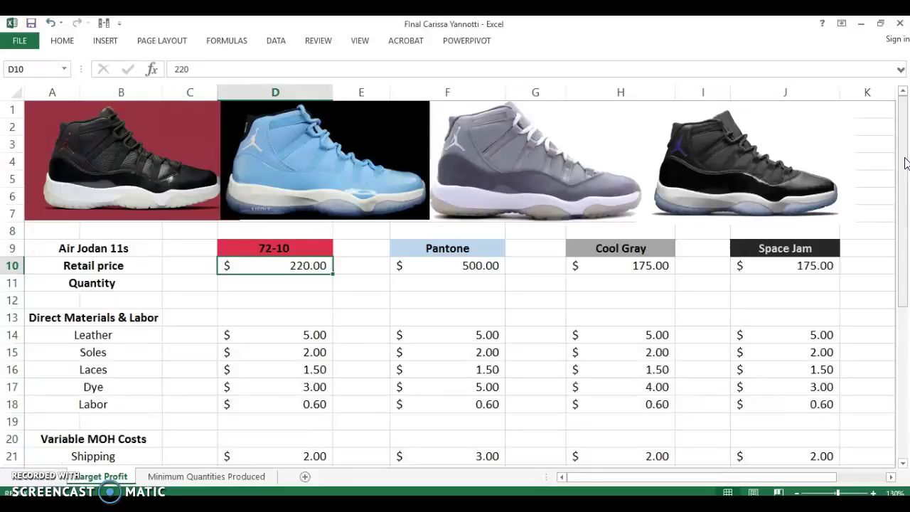
- Review the direct and variable cost rows, and inspect the 72-10 retail price and contribution margin formula in D10 and D25
drag(905, 163, 906, 191)
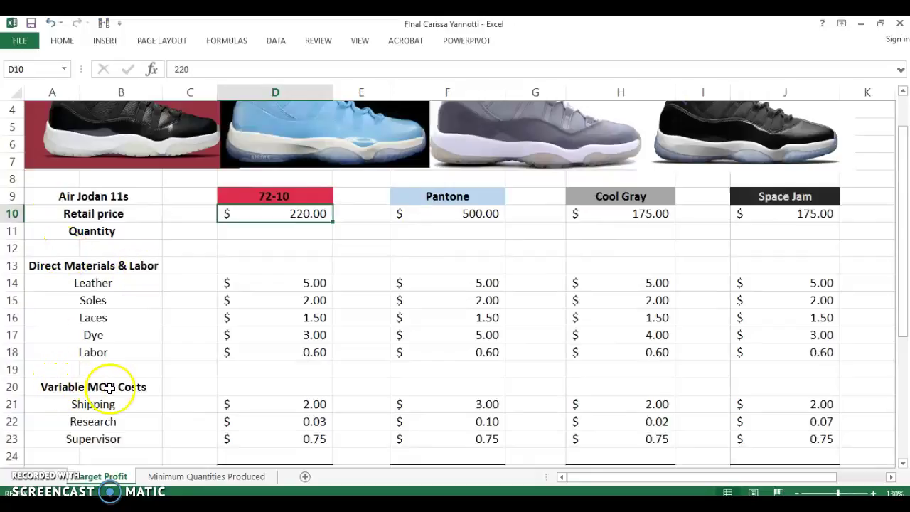
drag(908, 205, 898, 278)
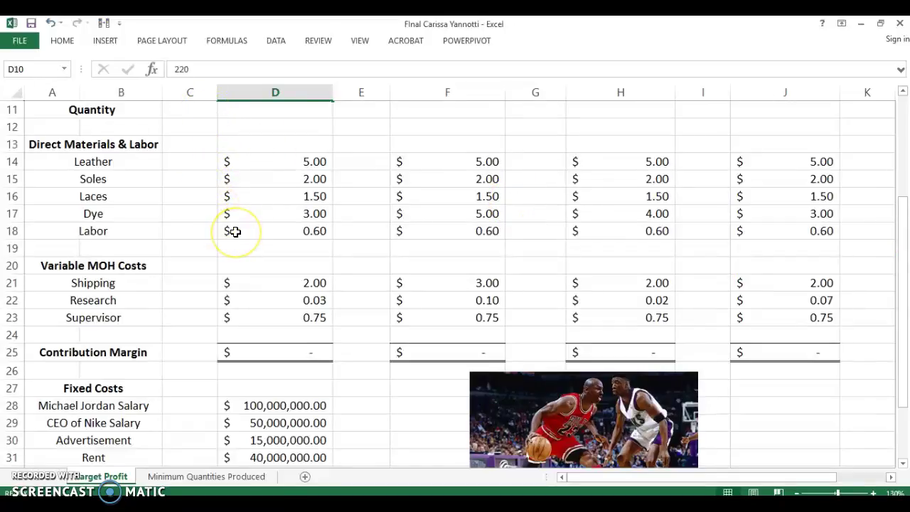
drag(905, 264, 899, 307)
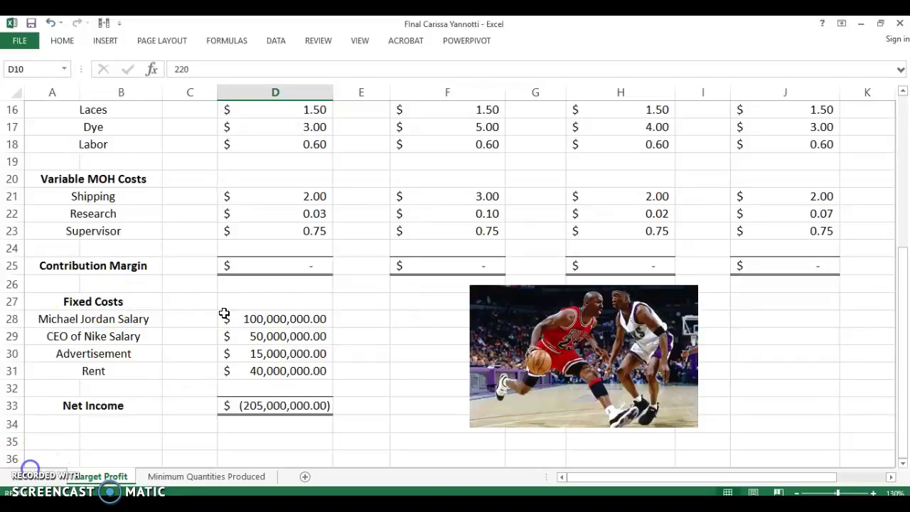
click(268, 264)
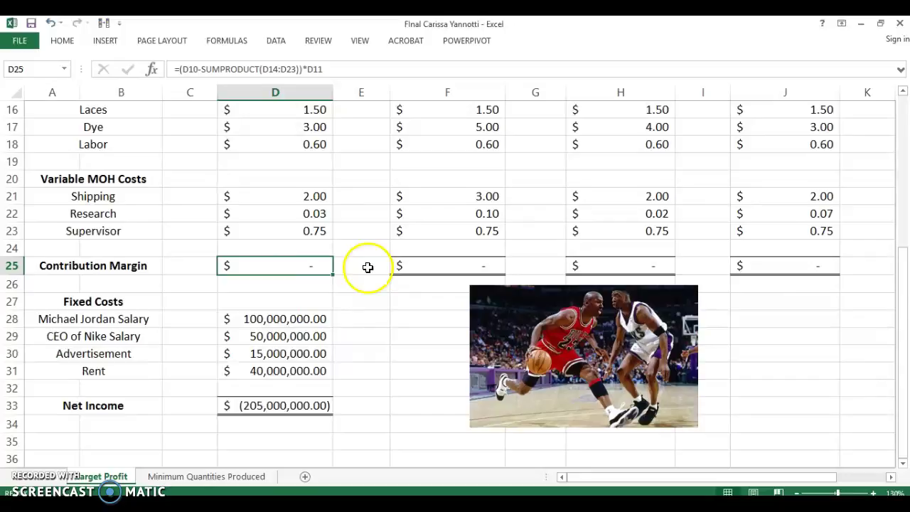
drag(905, 340, 897, 249)
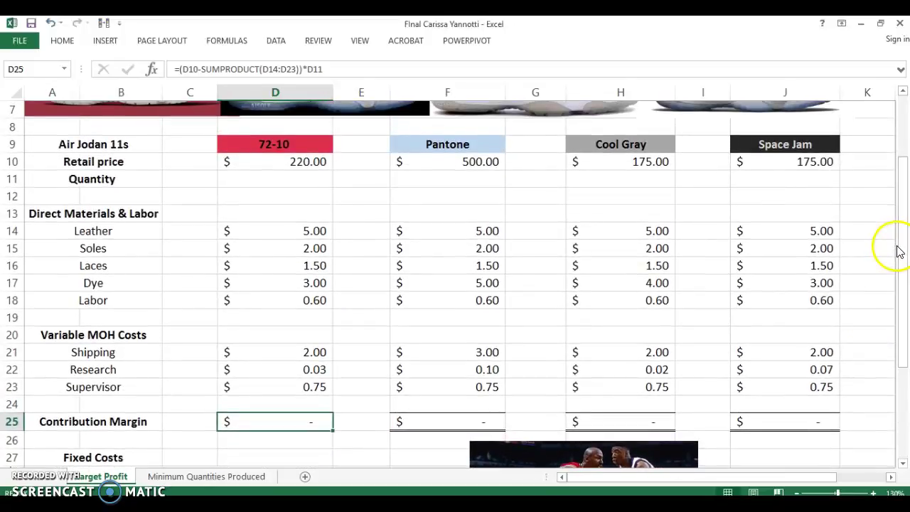
click(297, 164)
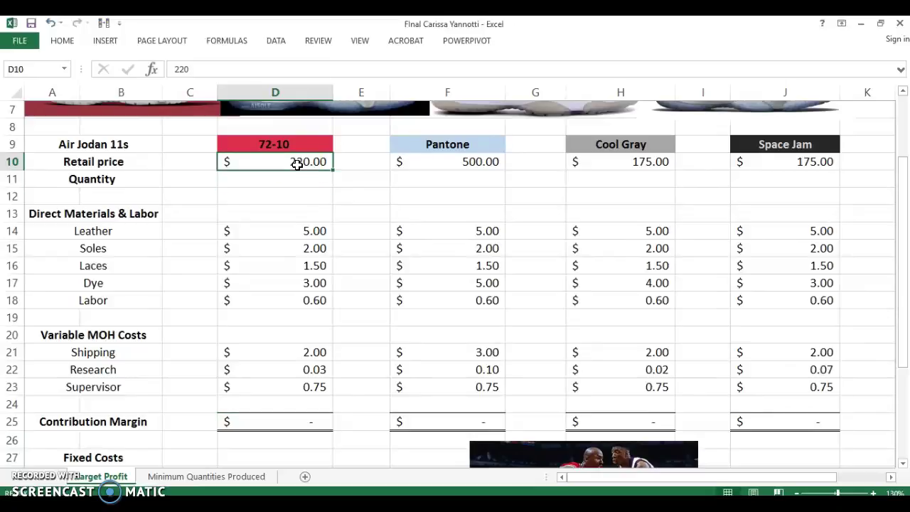
click(270, 426)
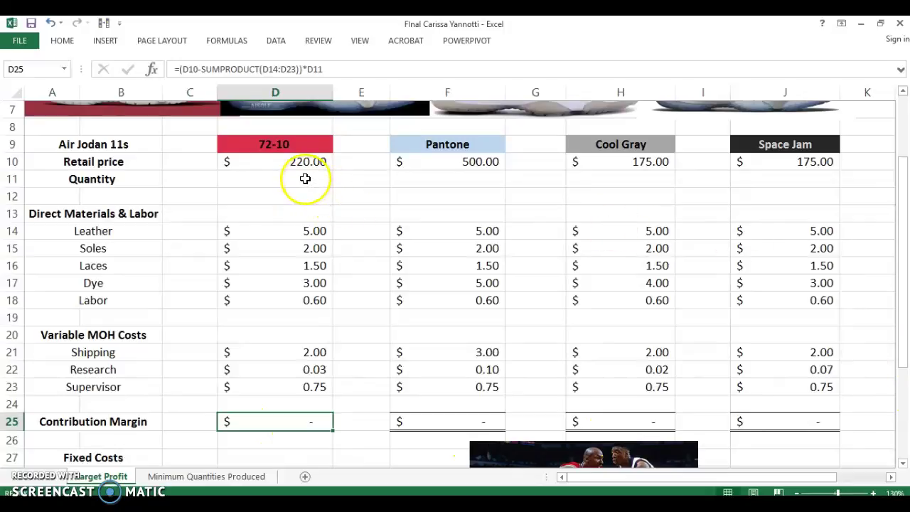
- Inspect the fixed cost entries for salaries, advertisement and rent, and the Net Income formula in D33
drag(904, 204, 906, 323)
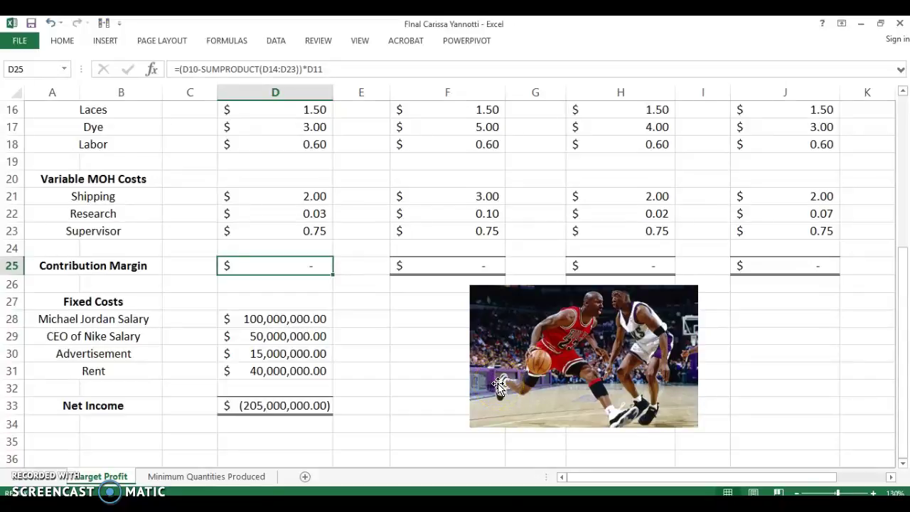
drag(901, 352, 901, 395)
click(269, 321)
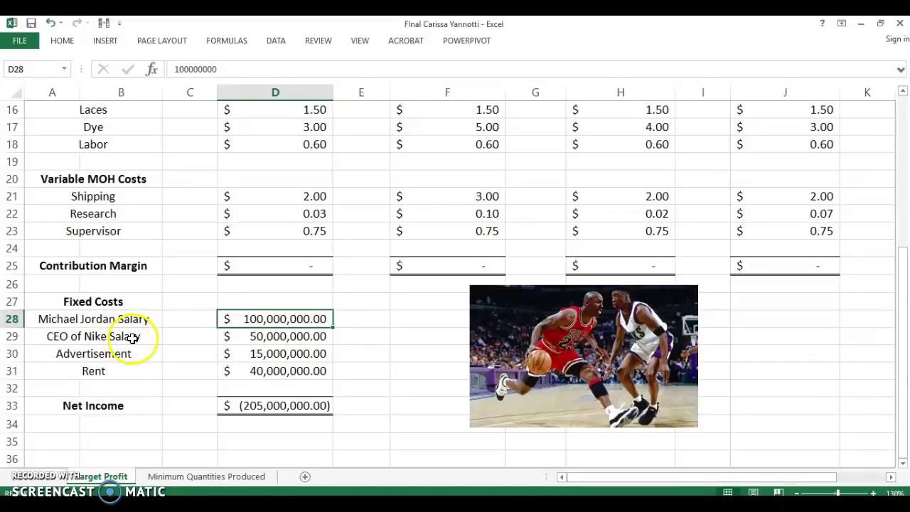
click(266, 338)
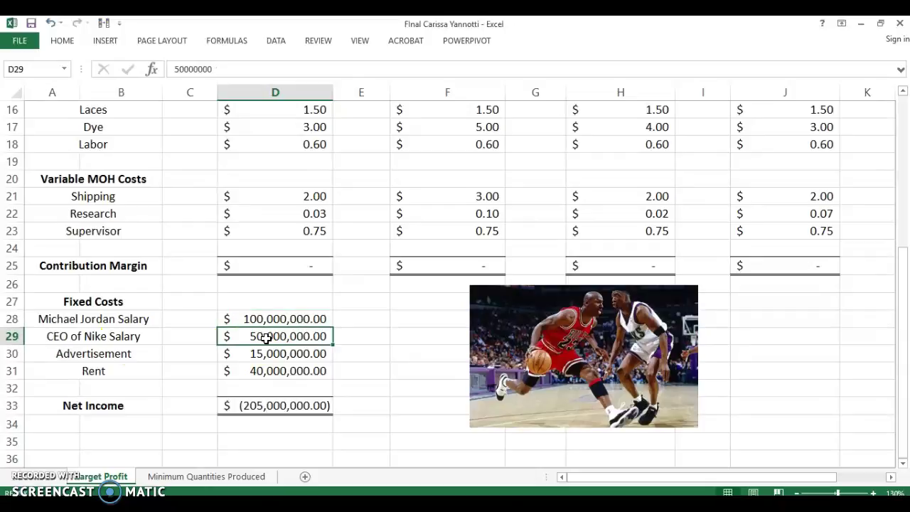
click(138, 351)
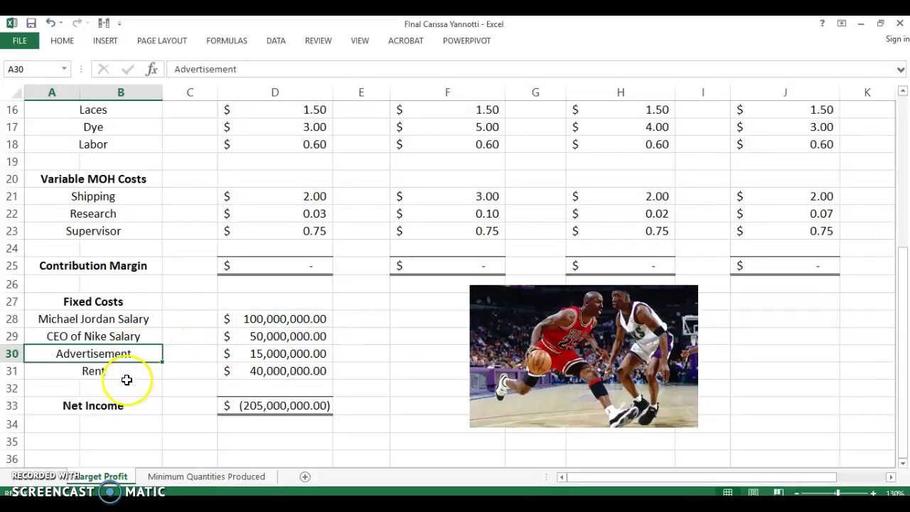
click(126, 378)
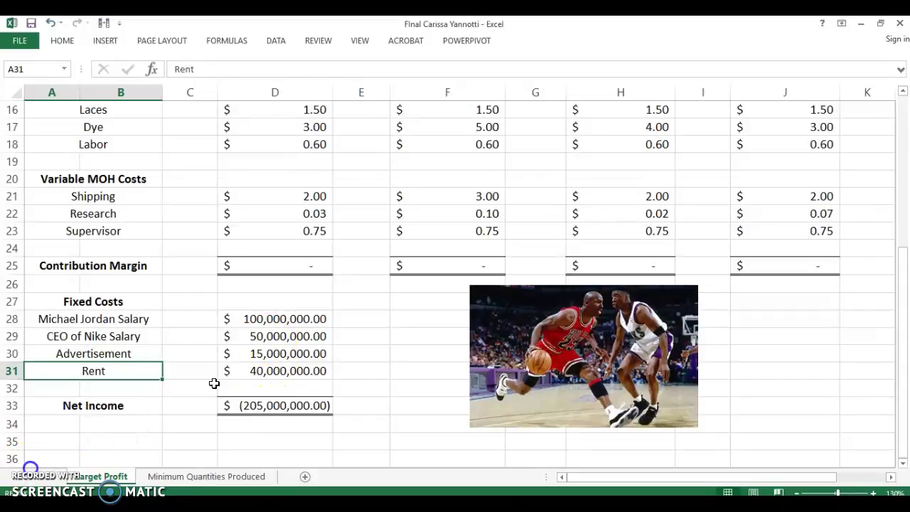
click(255, 407)
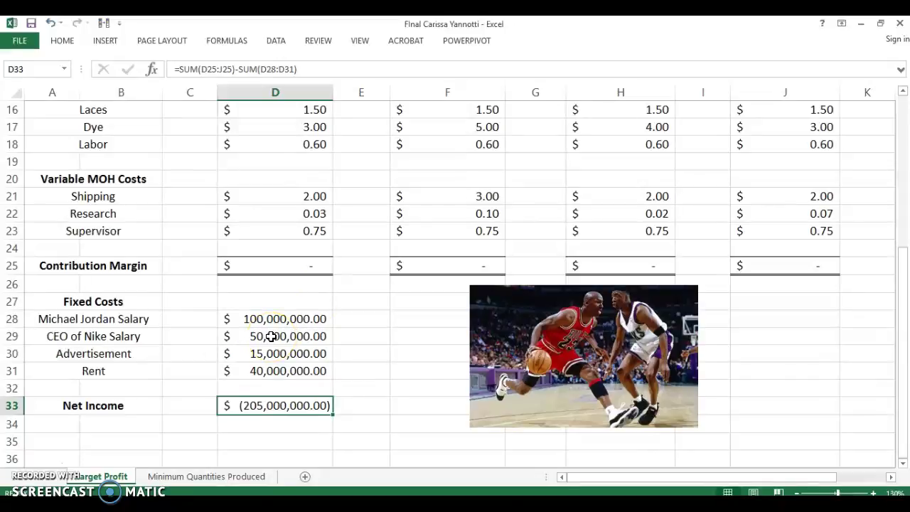
- Open Solver on the Target Profit sheet and review the objective D33, its target value and the changing variable cells
scroll(37, 456, up, 2)
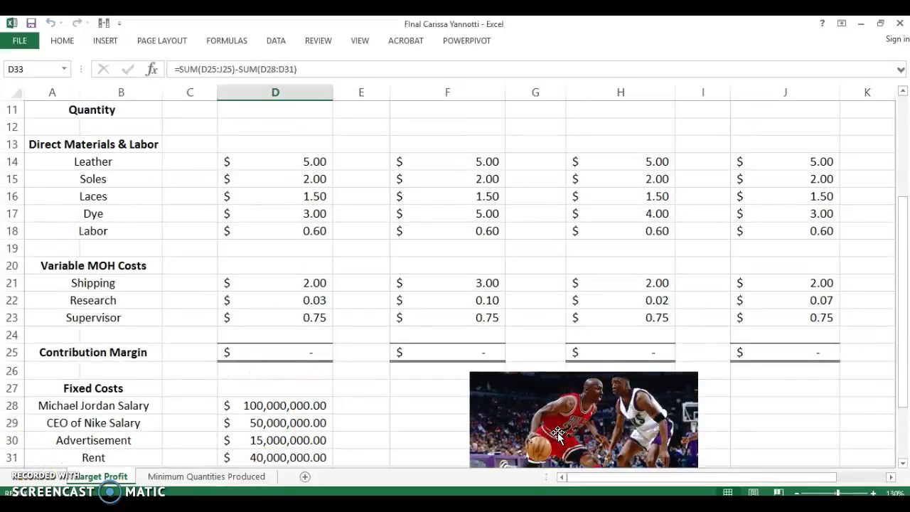
click(276, 40)
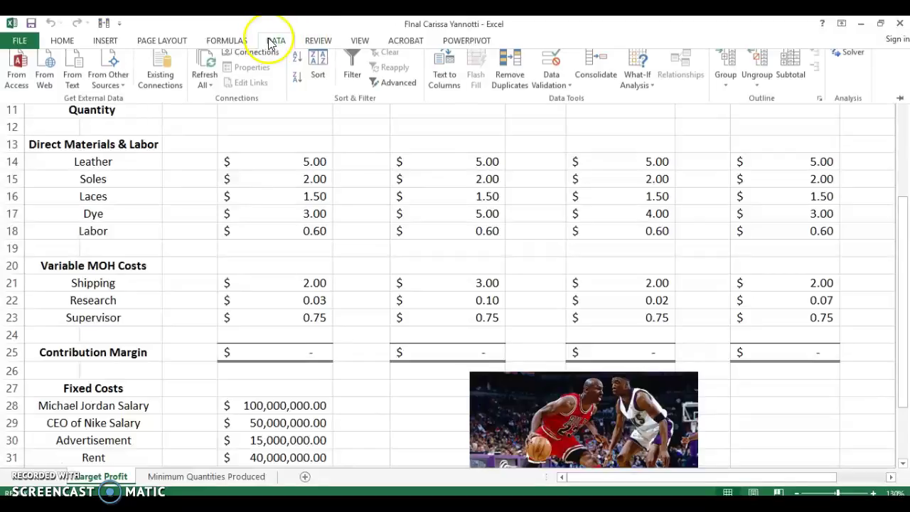
click(836, 60)
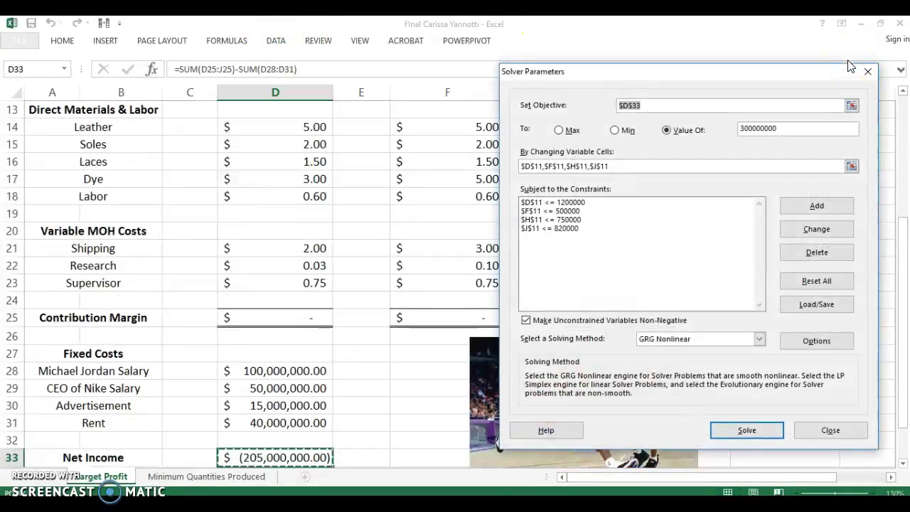
click(683, 166)
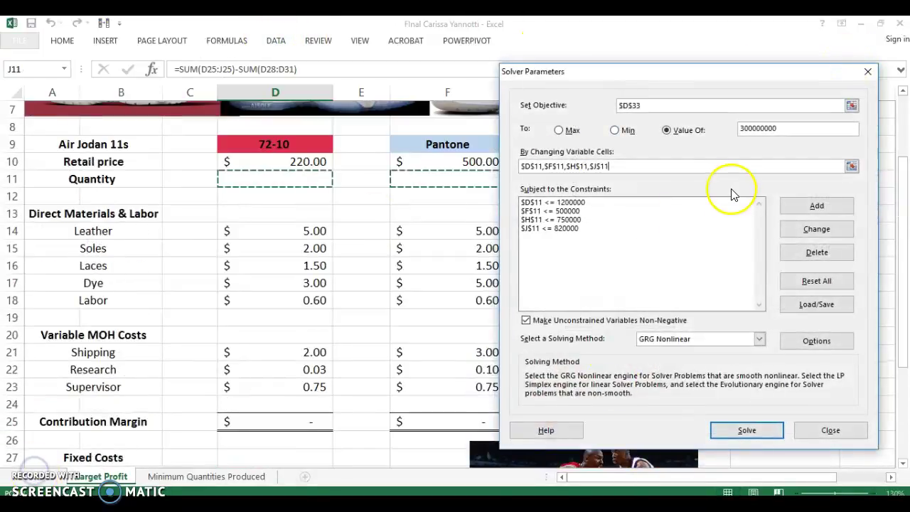
click(661, 107)
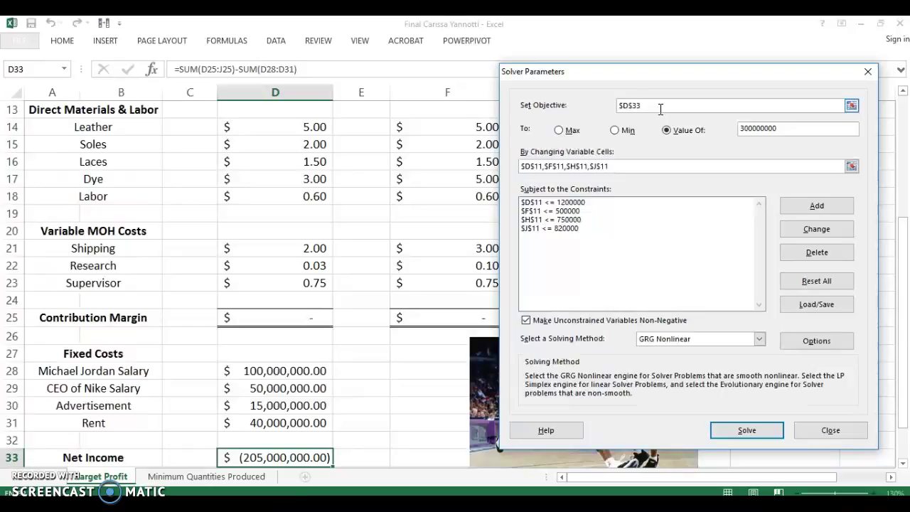
click(668, 138)
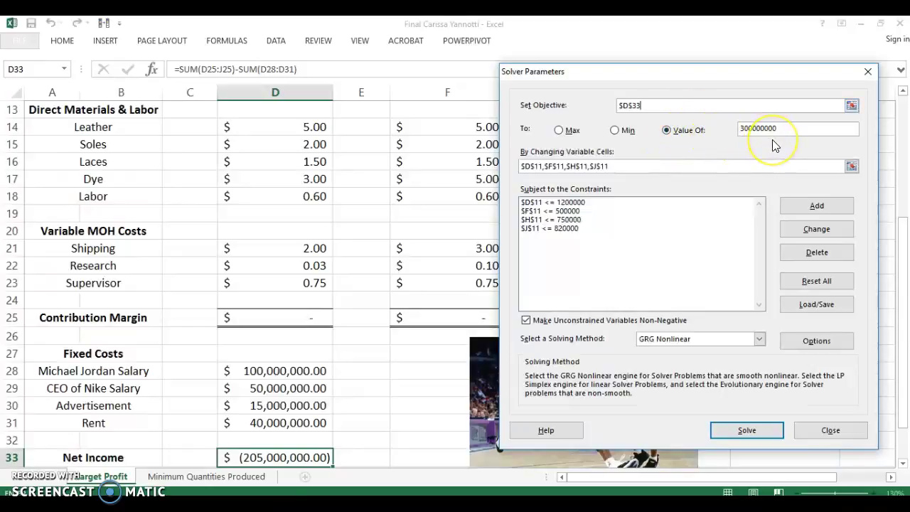
- Open Solver's changing variable cells for picking on the sheet, with the Quantity row in view
click(677, 164)
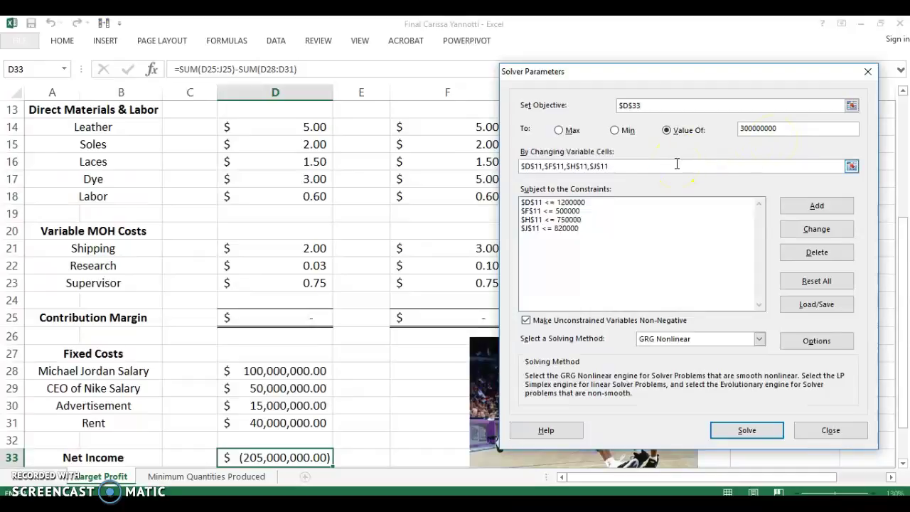
scroll(677, 164, up, 1)
click(643, 164)
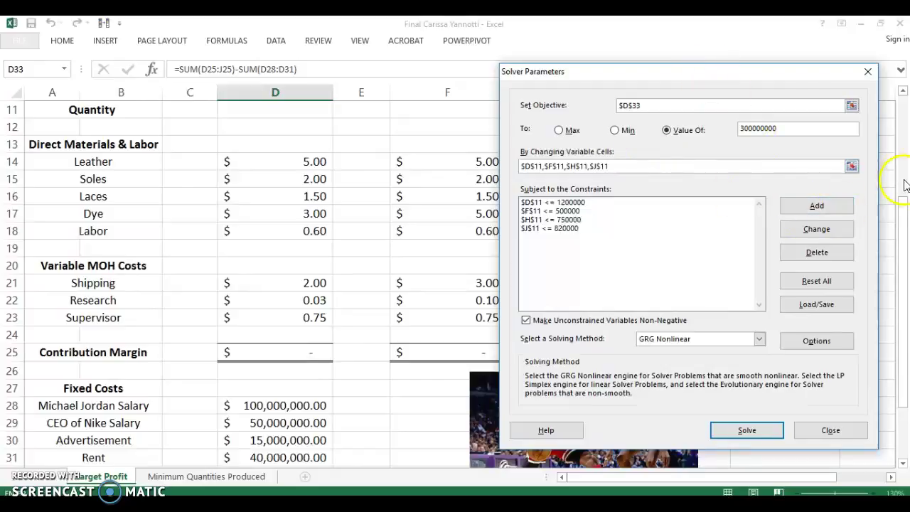
click(852, 167)
drag(900, 231, 900, 173)
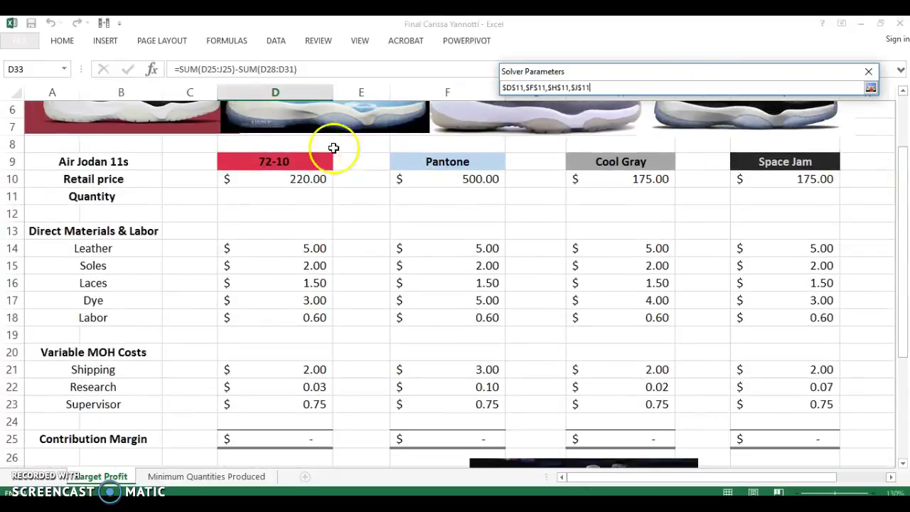
click(289, 197)
click(442, 196)
click(616, 196)
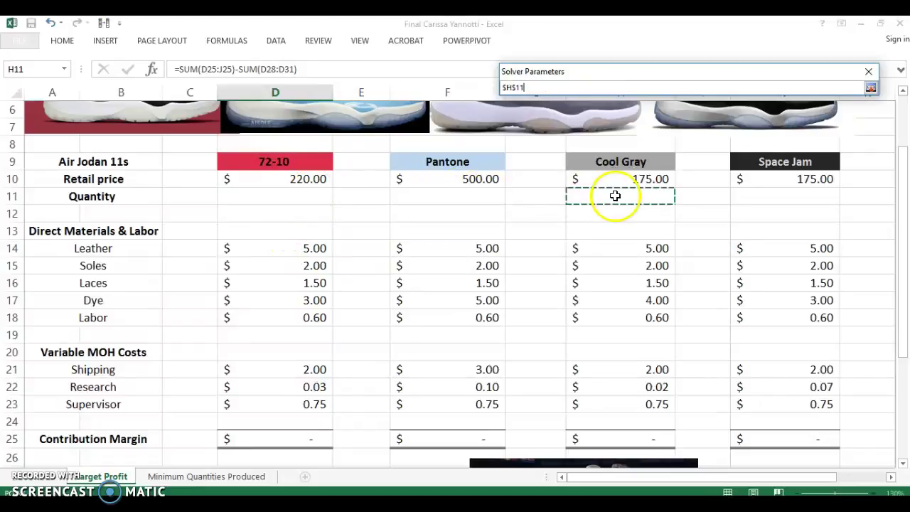
- Set Solver's changing variable cells to the four model quantities D11, F11, H11 and J11
click(277, 195)
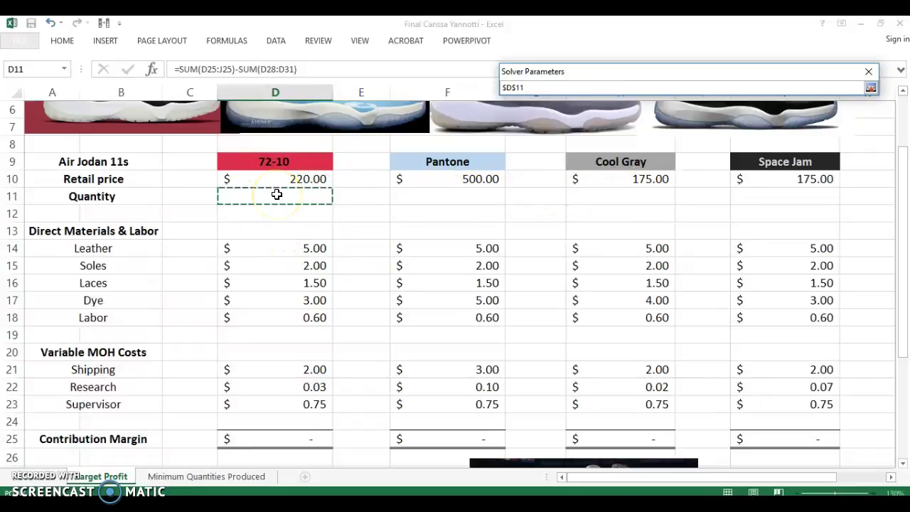
ctrl+click(463, 199)
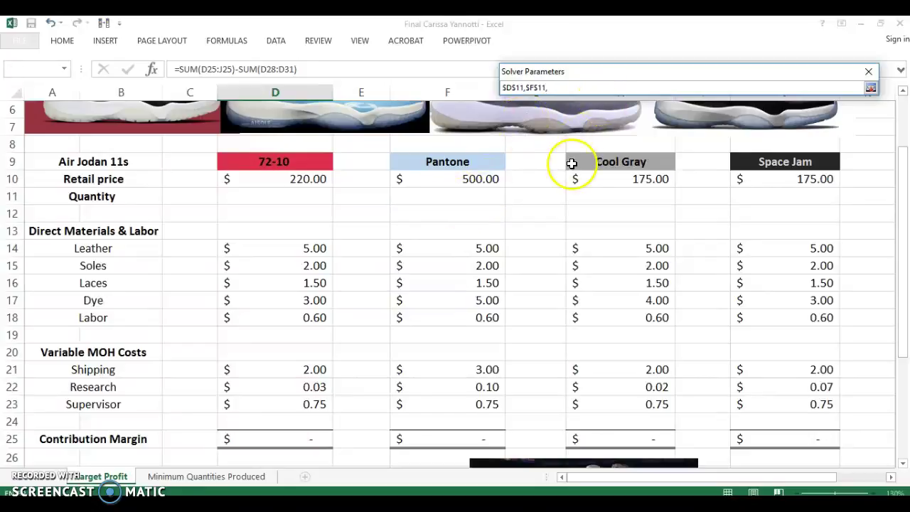
ctrl+click(631, 196)
text(,)
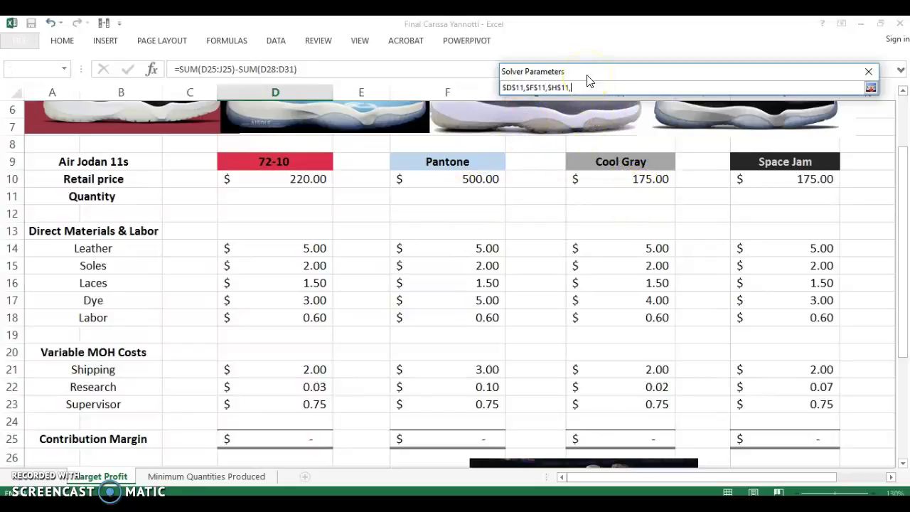
click(786, 197)
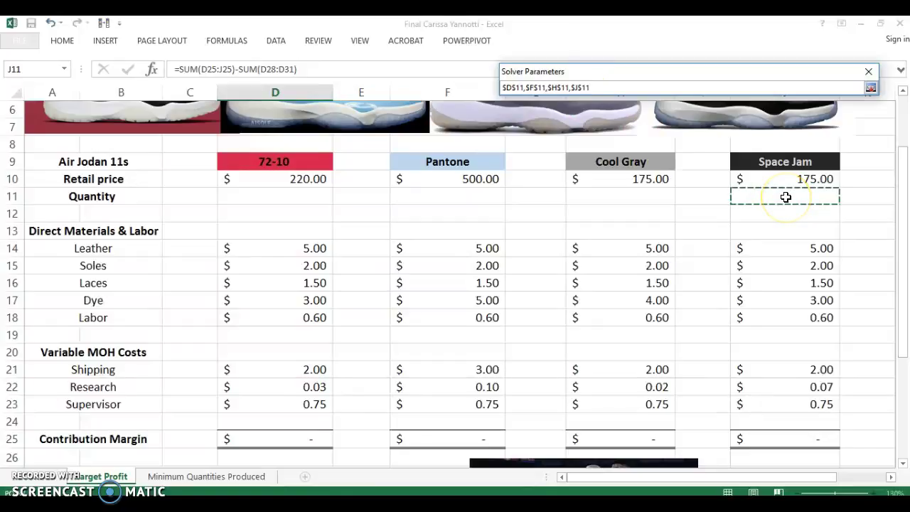
key(Return)
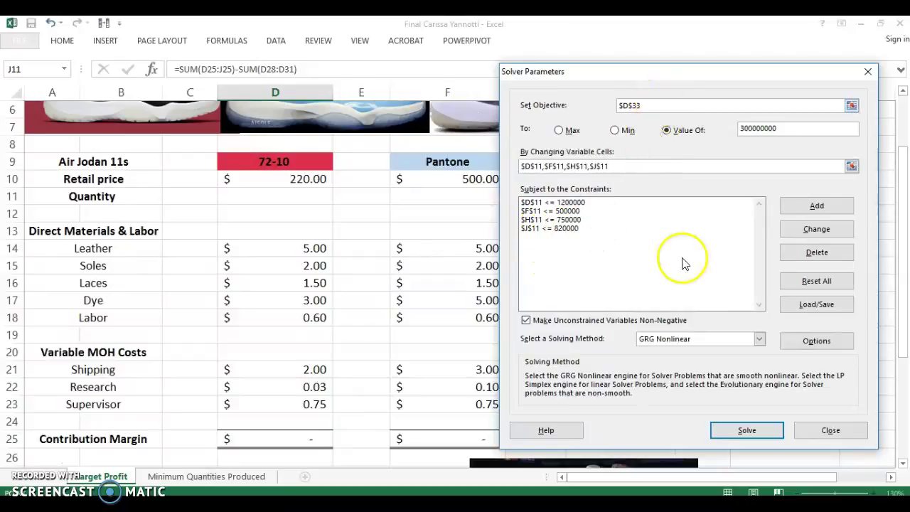
- Solve the Target Profit model keeping the Solver solution, and select the quantities in D11:J11 for review
click(736, 432)
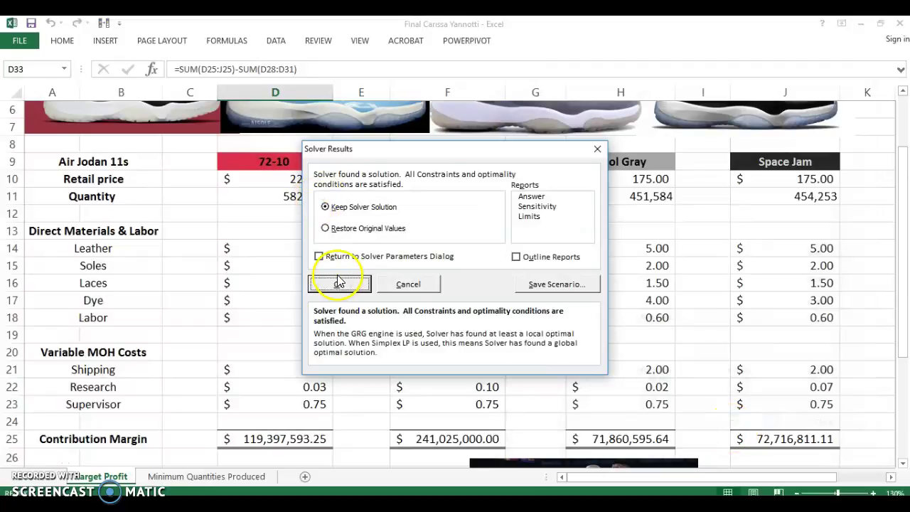
click(338, 286)
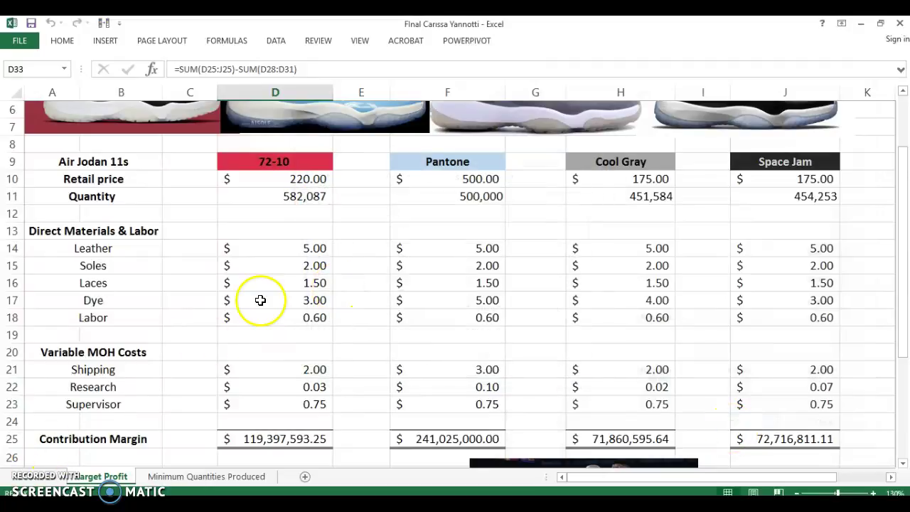
drag(900, 306, 896, 238)
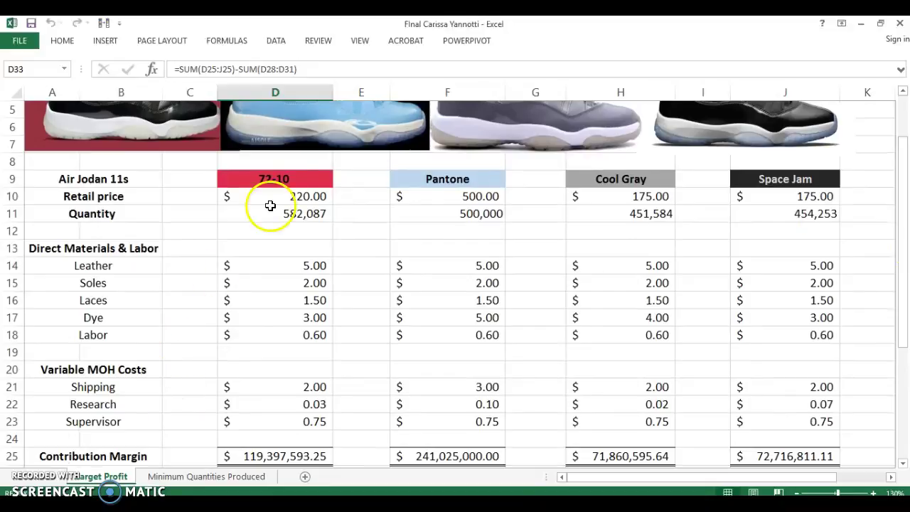
drag(285, 217, 760, 205)
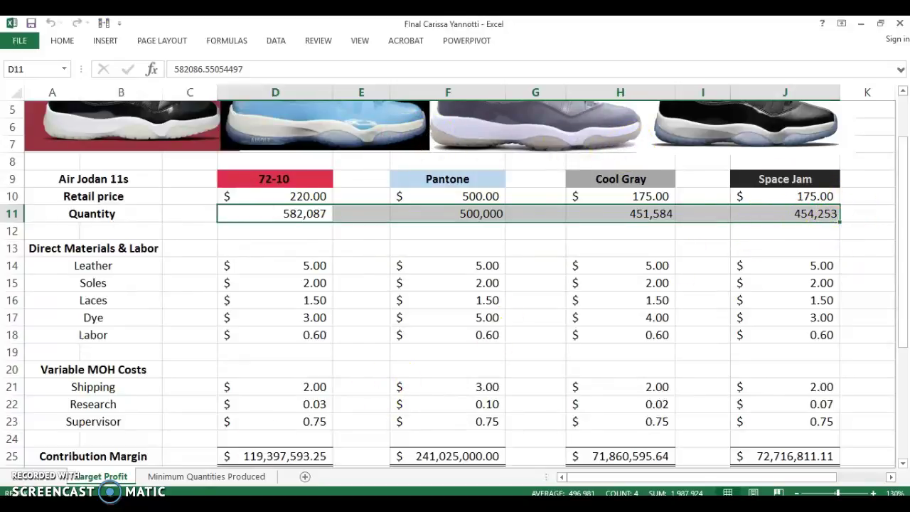
- On the Minimum Quantities Produced sheet, run Solver with its existing settings to maximize Net Income in D33, and keep the solution
click(188, 484)
drag(908, 298, 898, 191)
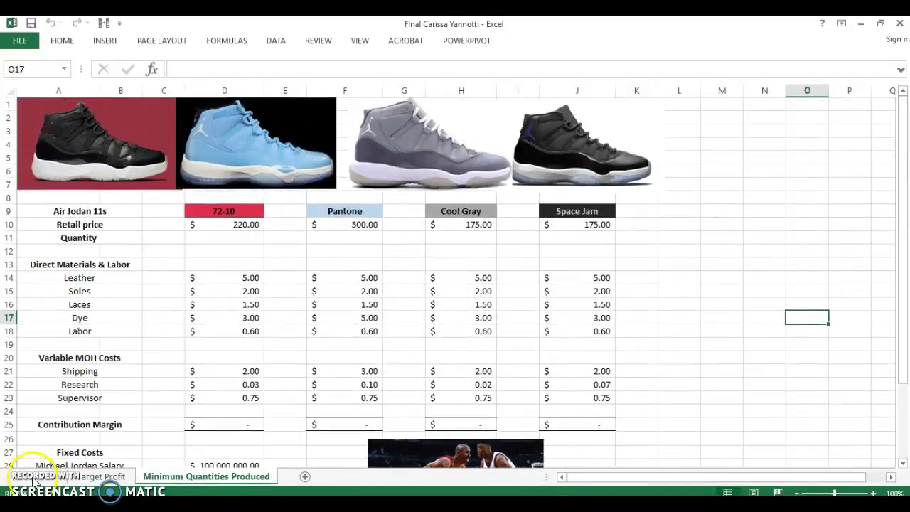
click(277, 41)
click(848, 59)
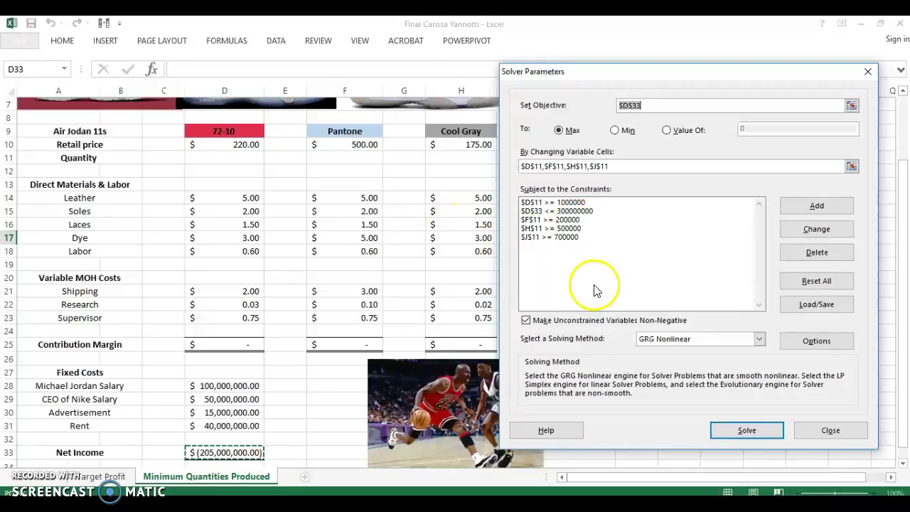
click(743, 431)
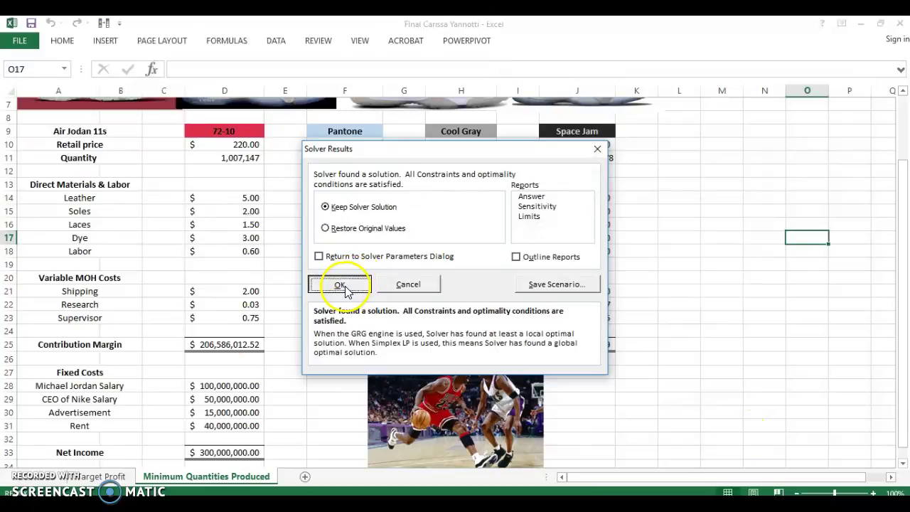
click(340, 283)
- Review the quantities and Net Income on the Minimum Quantities Produced sheet, and compare them with the Target Profit sheet's quantities
drag(908, 298, 908, 193)
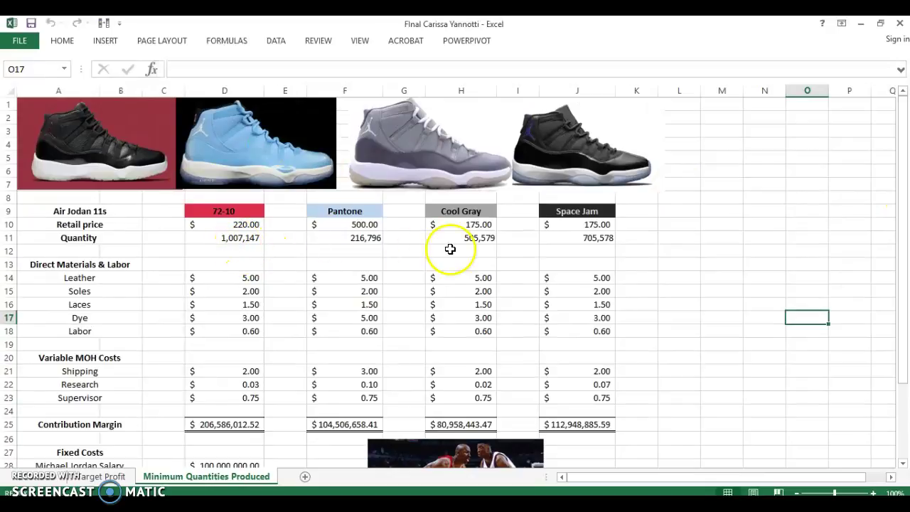
drag(907, 178, 894, 238)
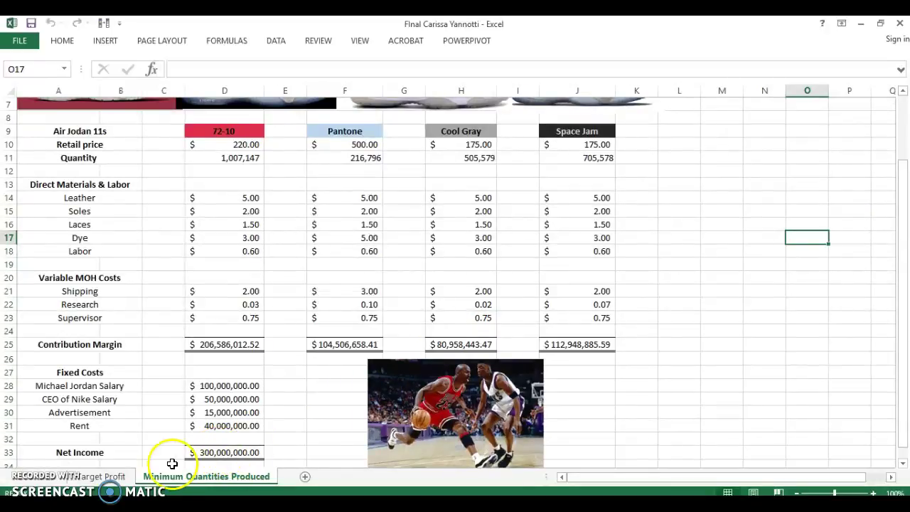
click(108, 479)
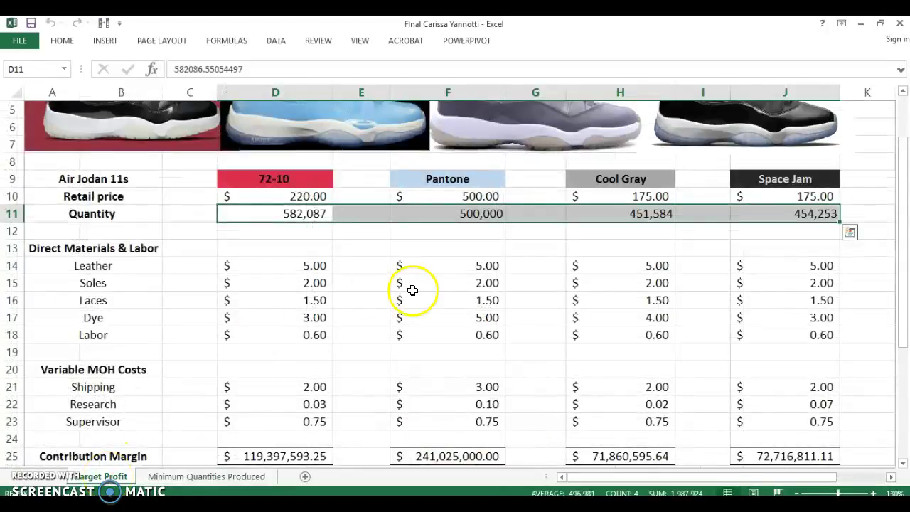
drag(906, 217, 894, 126)
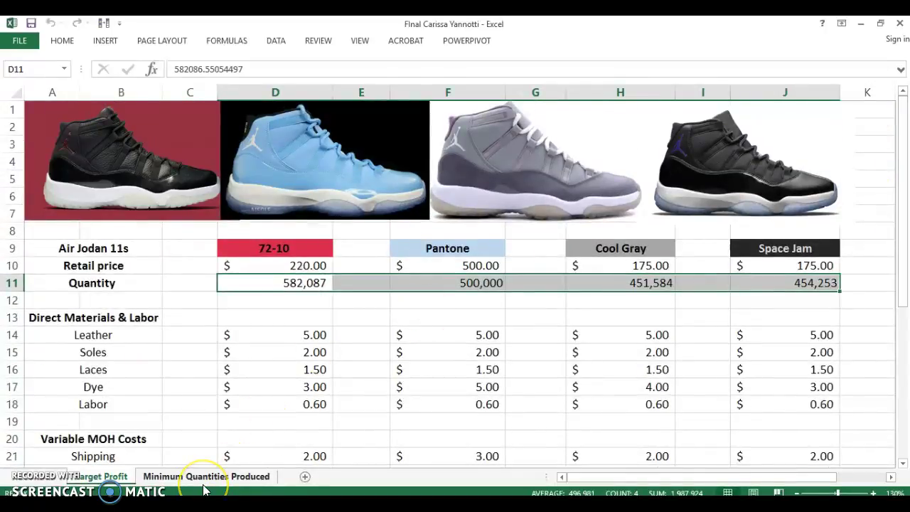
click(204, 486)
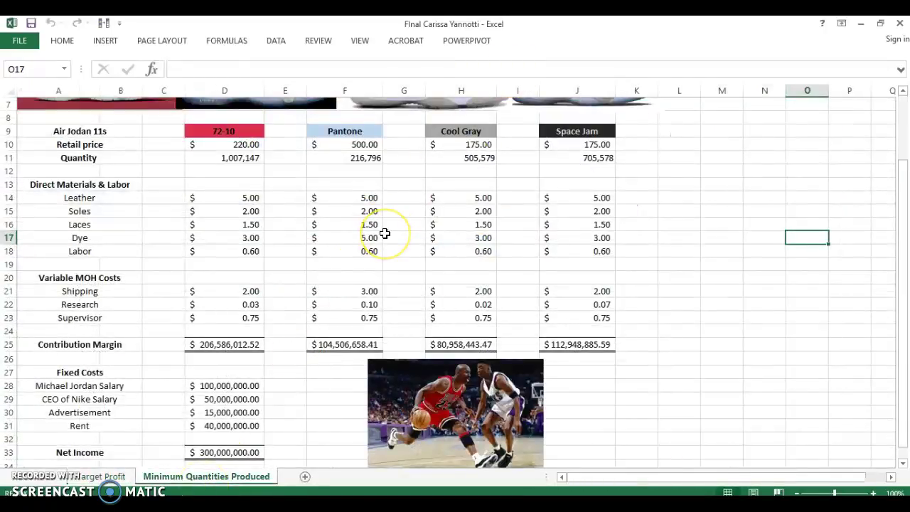